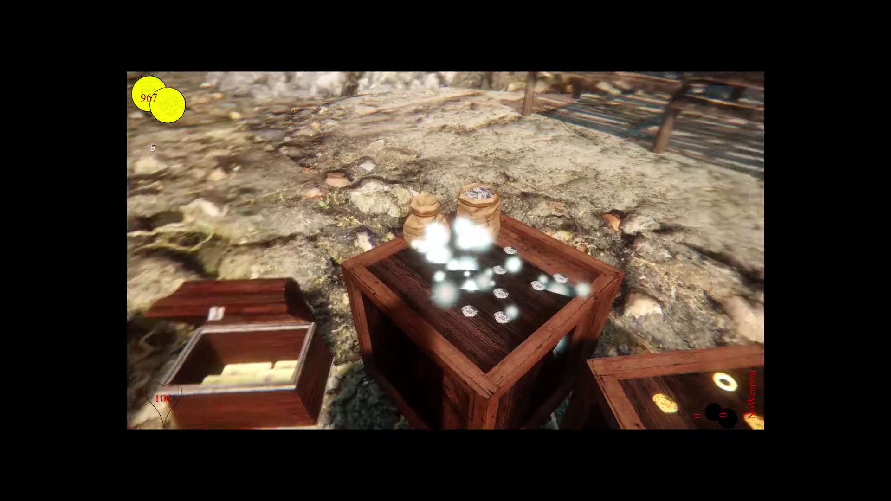
Step: Pick up the sack of silver from the crate, bringing gold to 967
key(e)
Step: Collect the gold coins from the nearby crates and move over the gem chest
key(d)
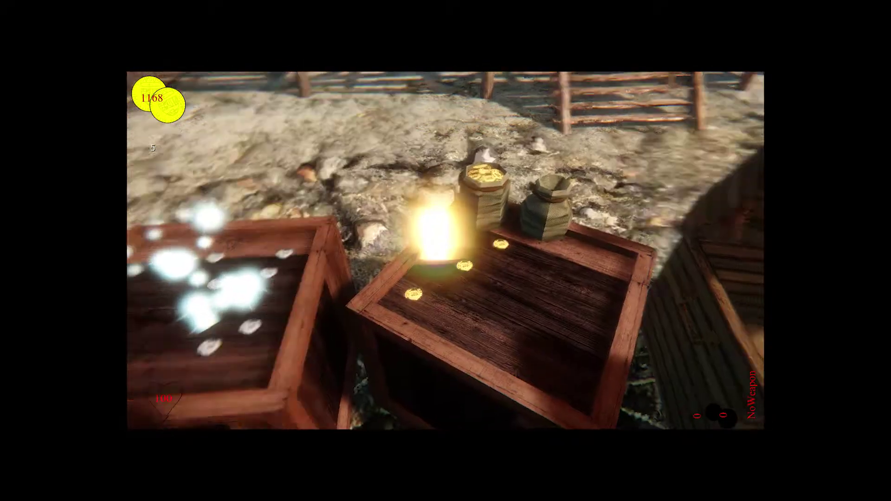
key(w)
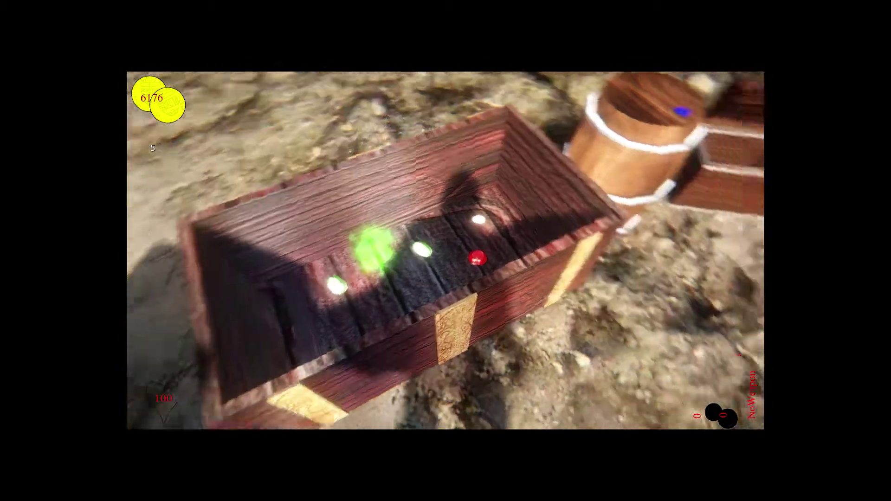
key(w)
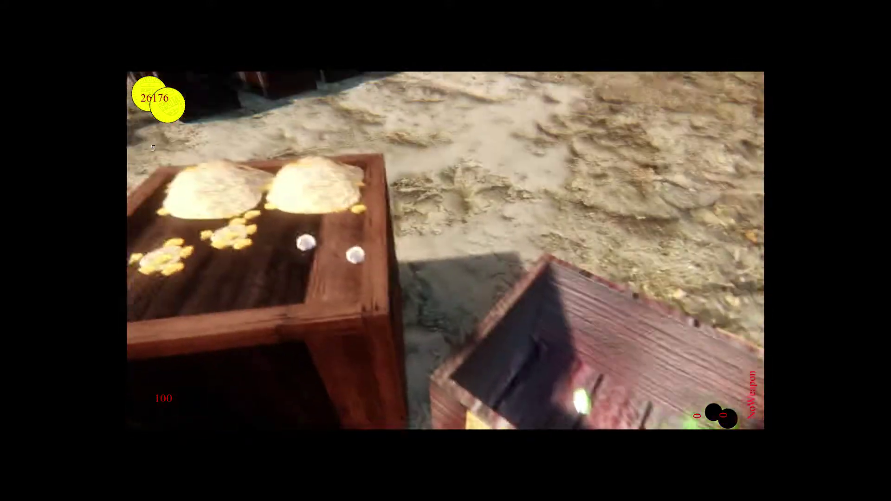
key(w)
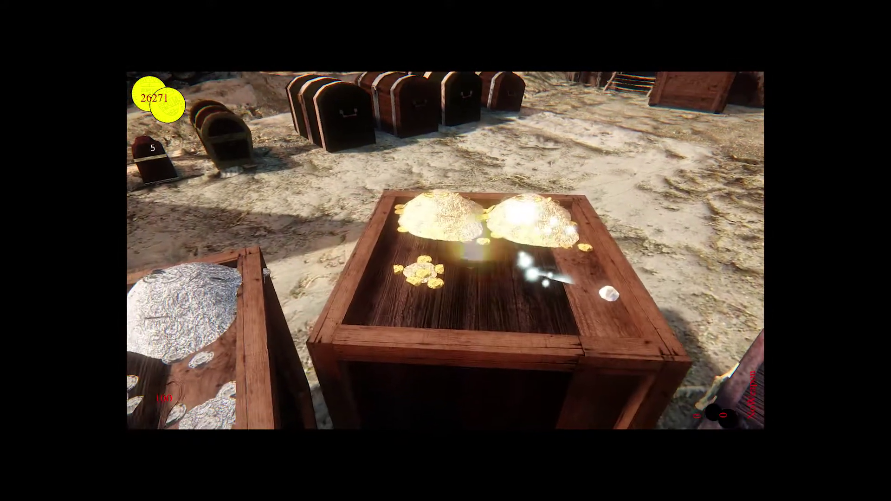
Step: Gather the remaining gold, silver and diamonds, raising the tally to 28383
key(w)
key(w)
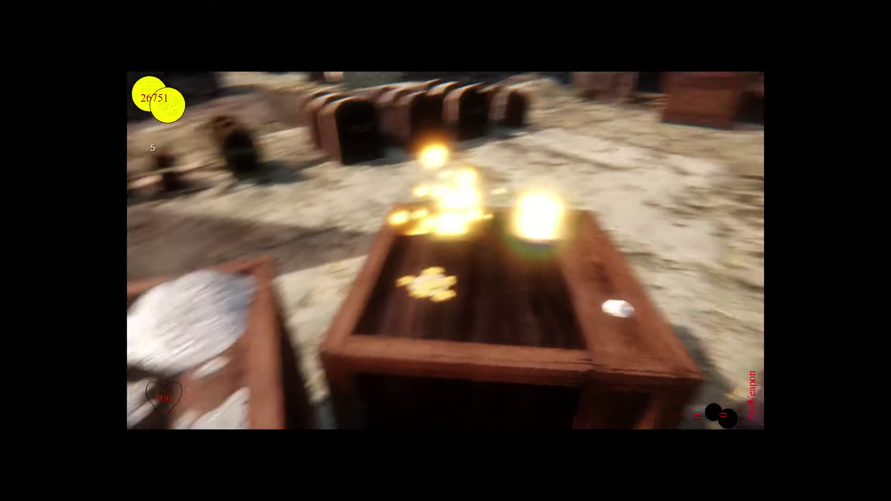
key(w)
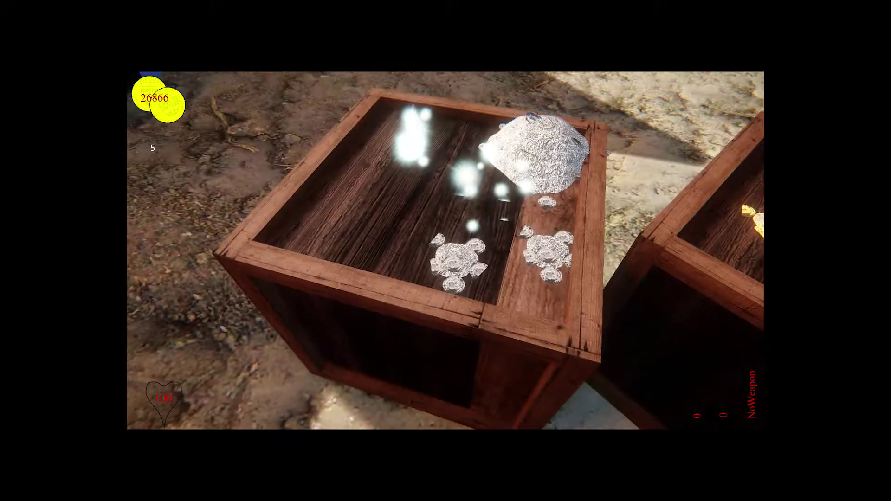
key(w)
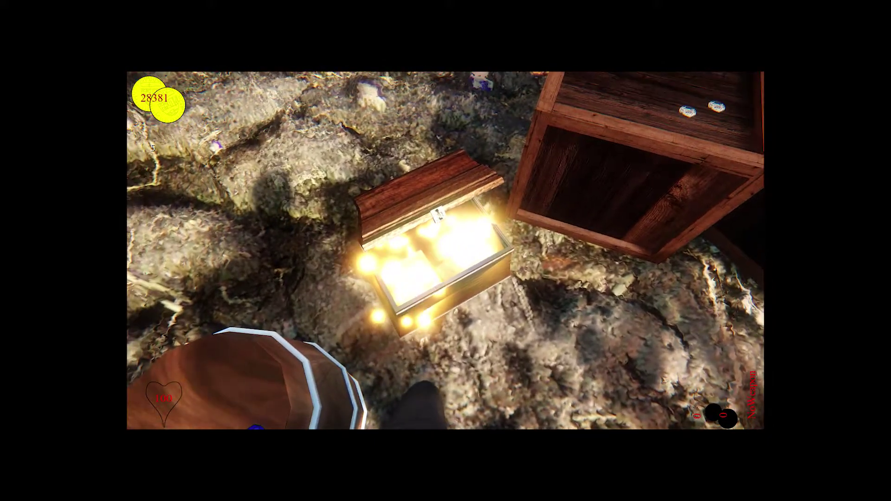
key(w)
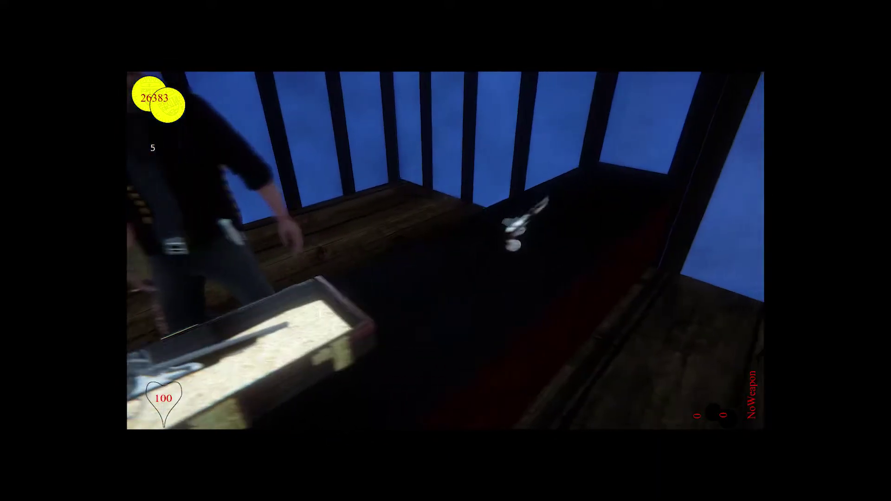
key(e)
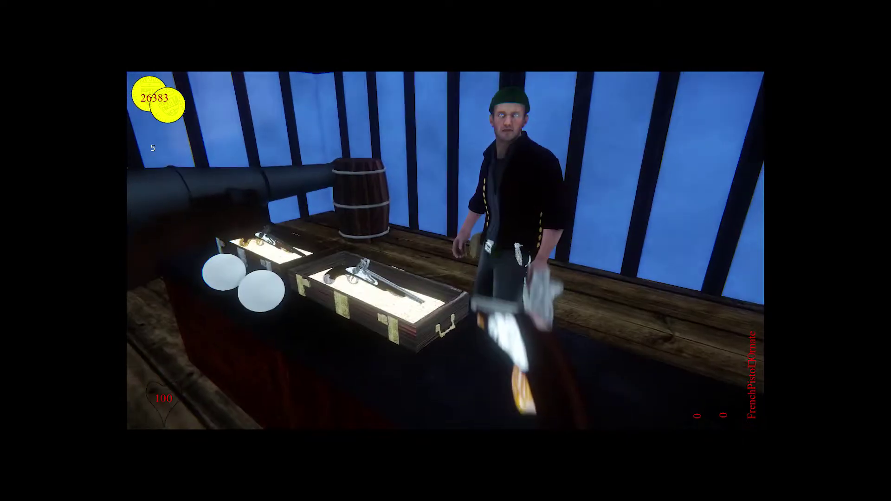
Step: Buy a pistol, then visit the musket chest and return to the shopkeeper
key(w)
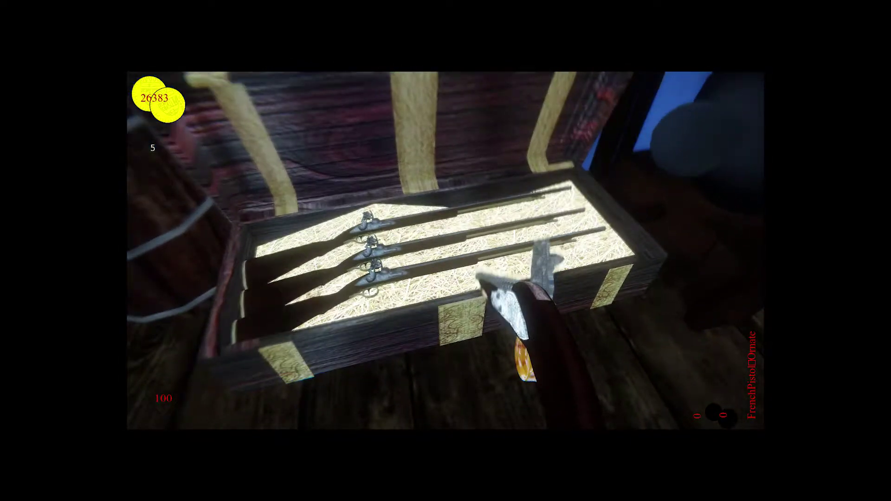
key(w)
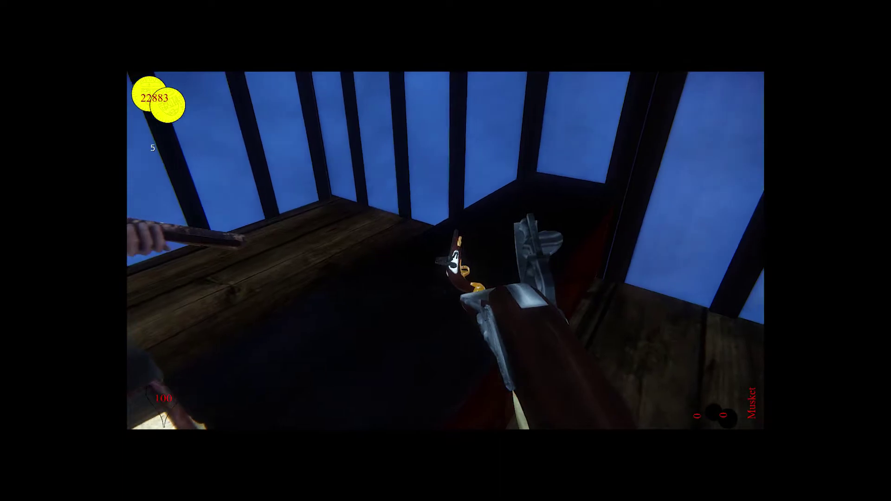
Step: Switch to the French pistol, reload it, and head for the shop doorway
key(e)
key(r)
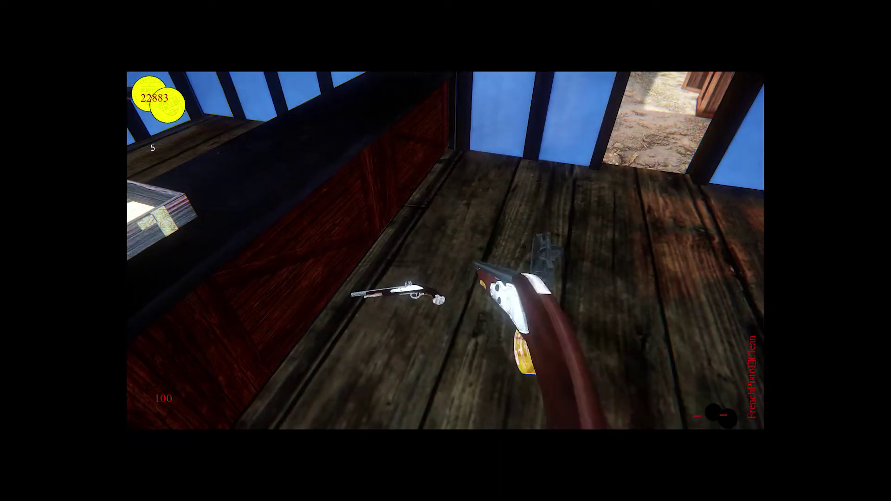
scroll(446, 251, down, 1)
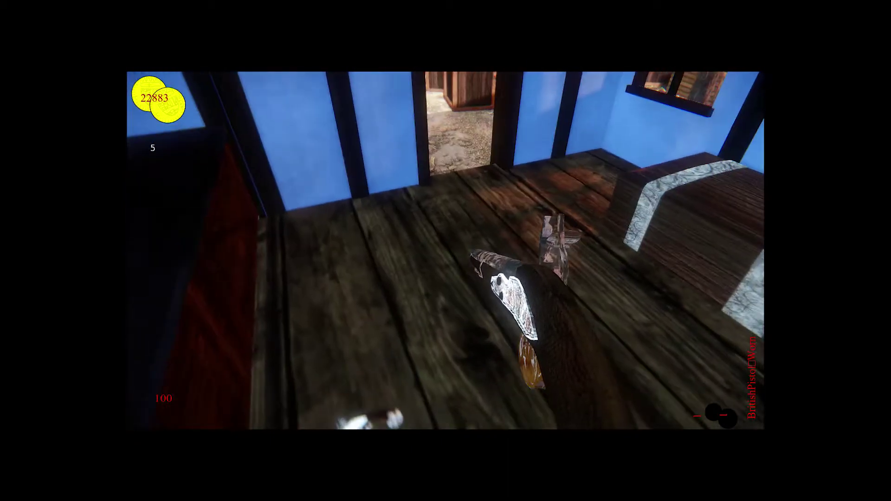
key(w)
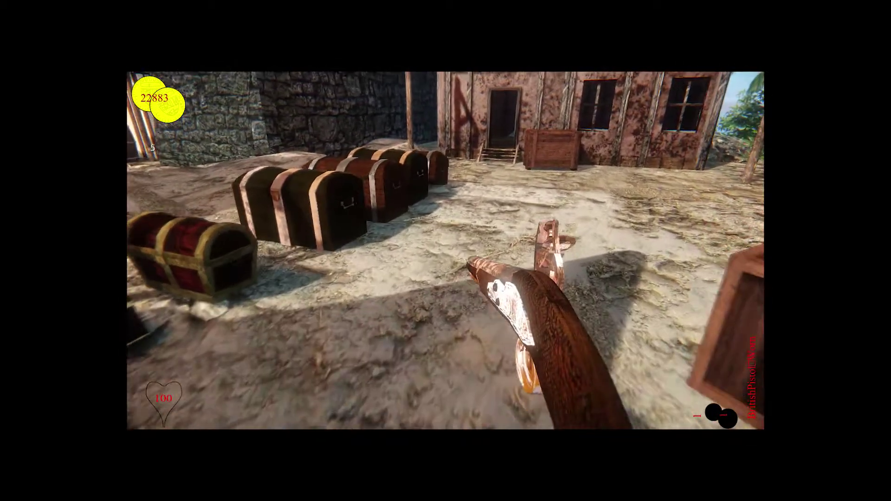
Step: Walk to the row of treasure chests and stand looking down over one
key(a)
key(w)
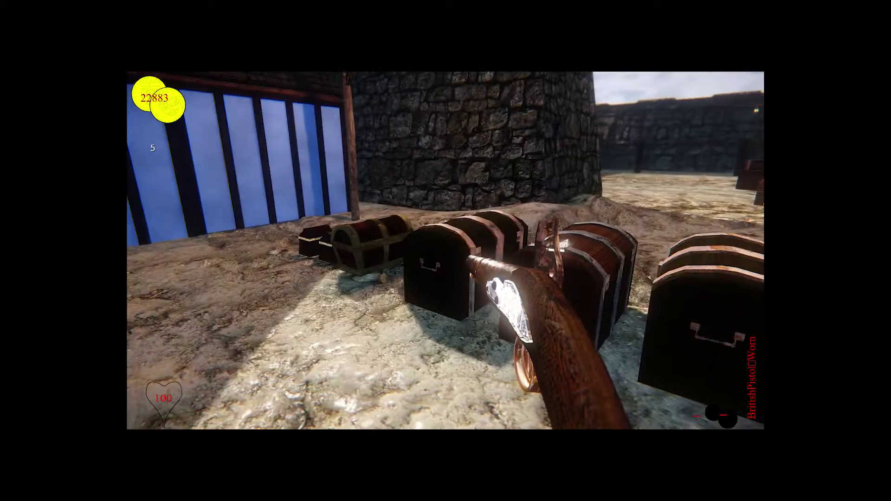
key(w)
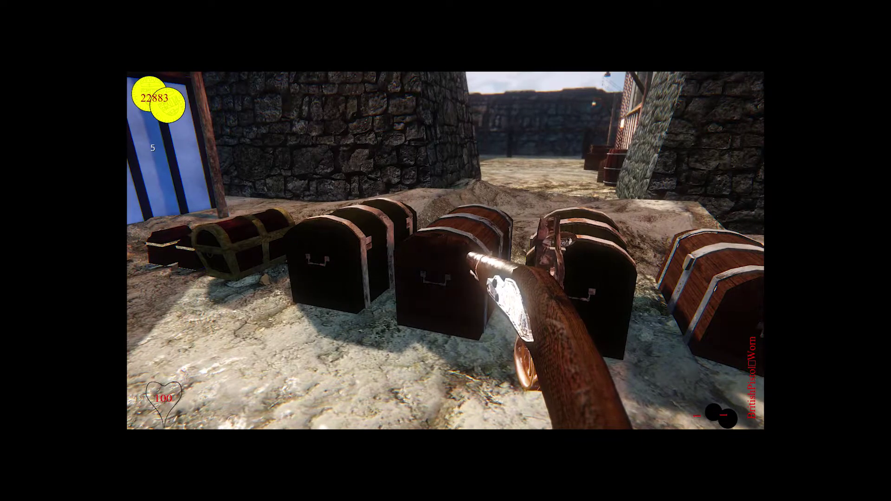
key(w)
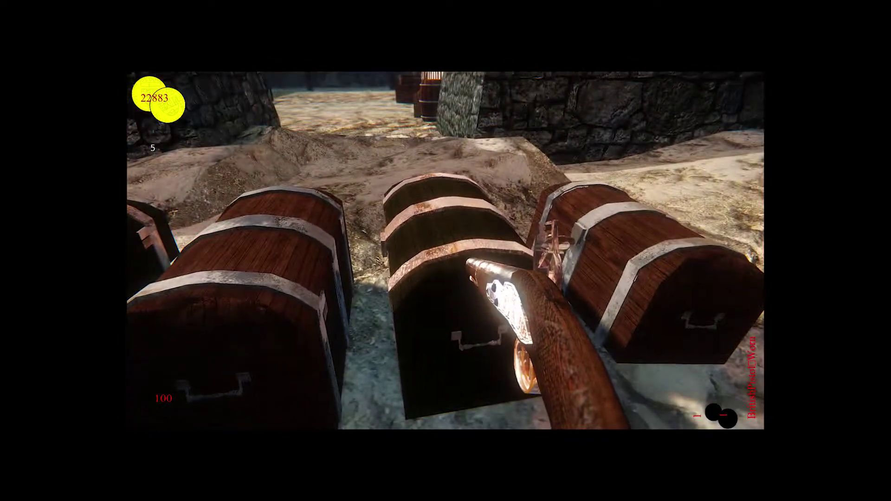
key(w)
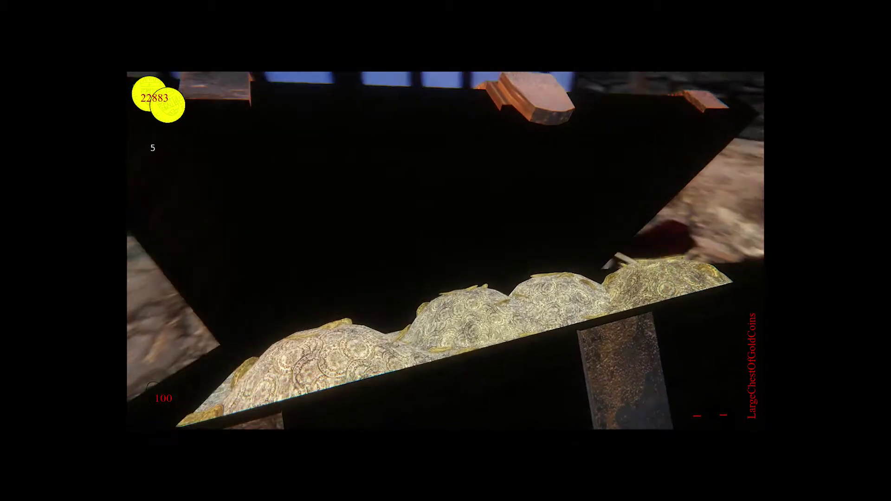
Step: Look up over the carried gold chest and turn toward the stone wall
drag(446, 251, 446, 139)
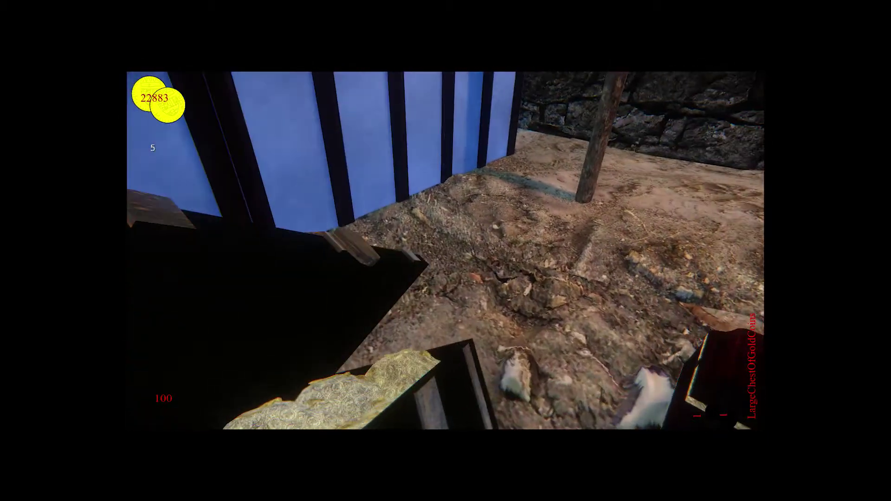
key(d)
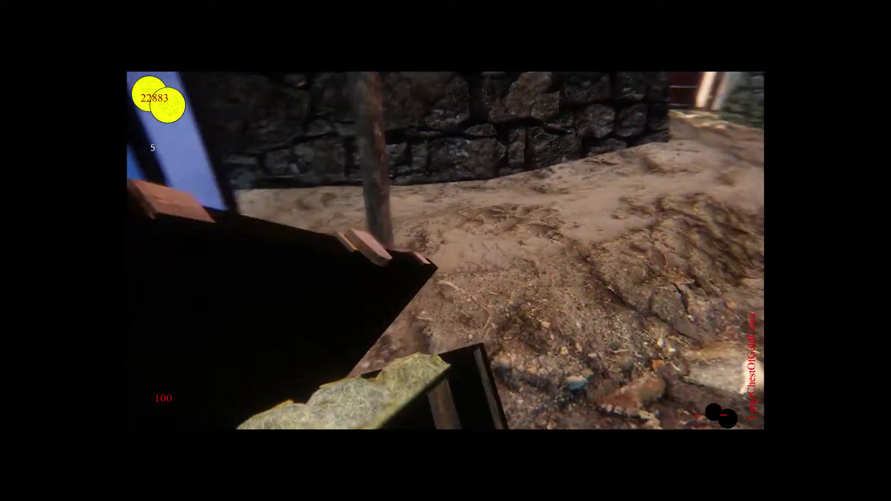